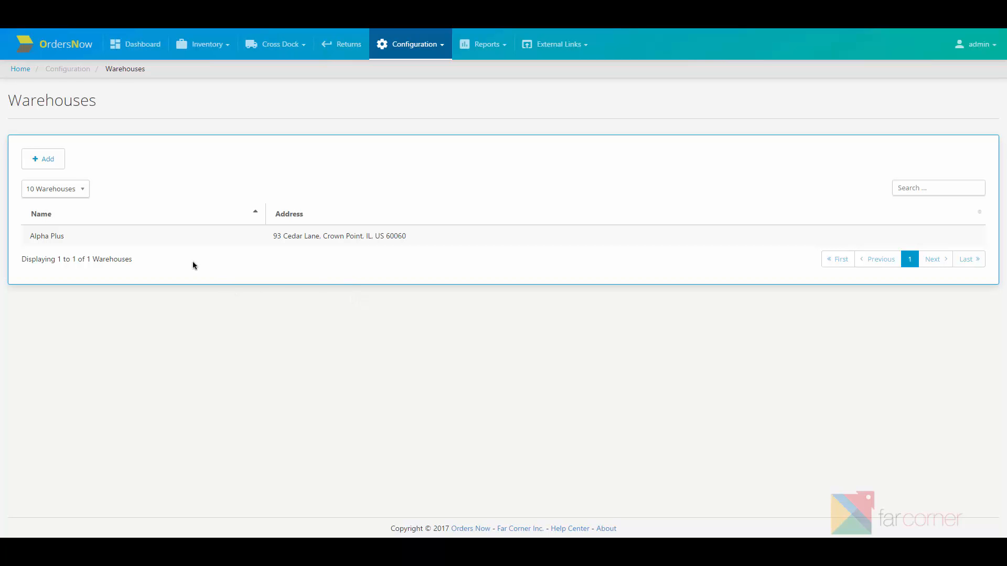
# - Add a new warehouse named 'Charlie Street' and assign it a contact
pyautogui.click(44, 167)
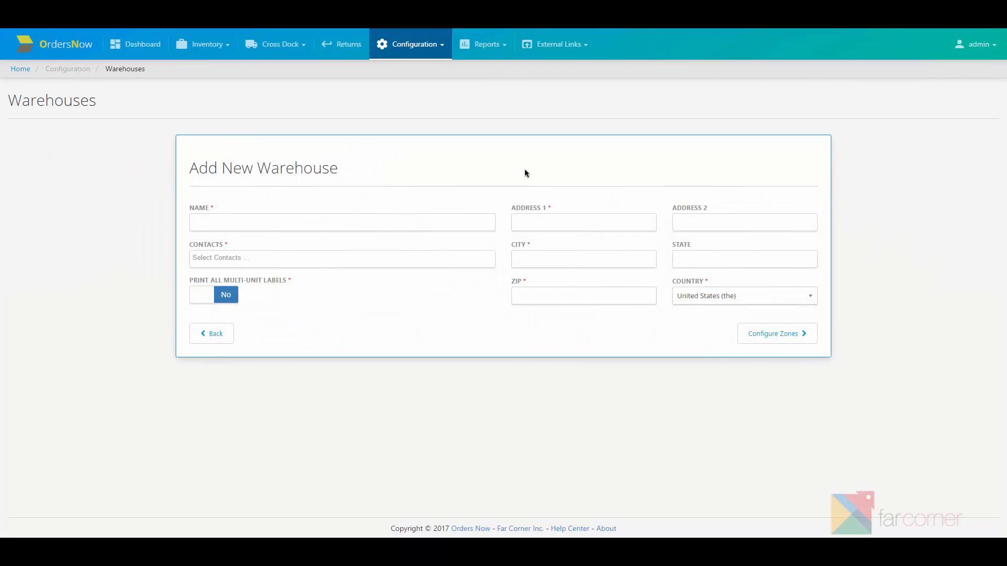
pyautogui.click(428, 221)
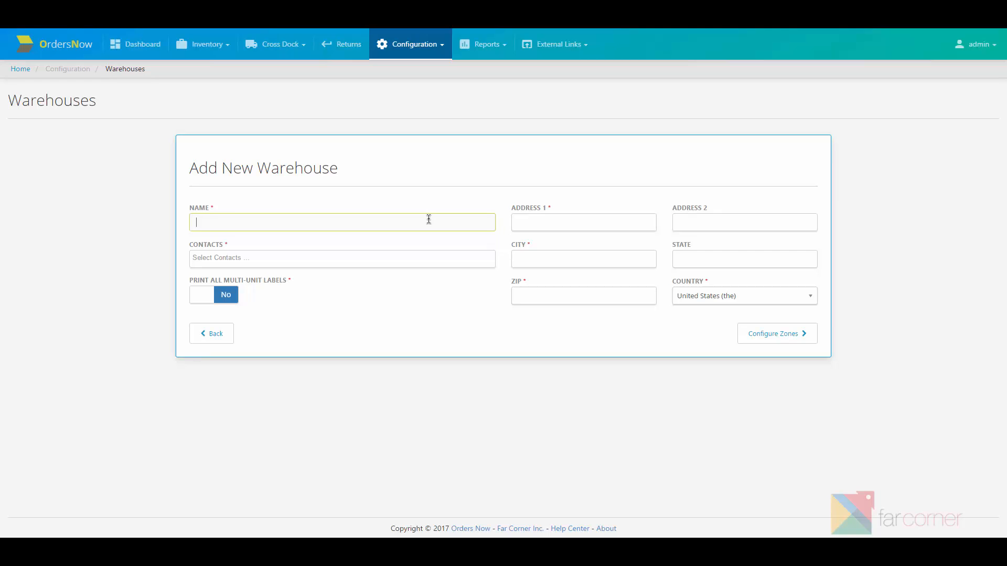
pyautogui.write('Charlie Street')
pyautogui.press('Tab')
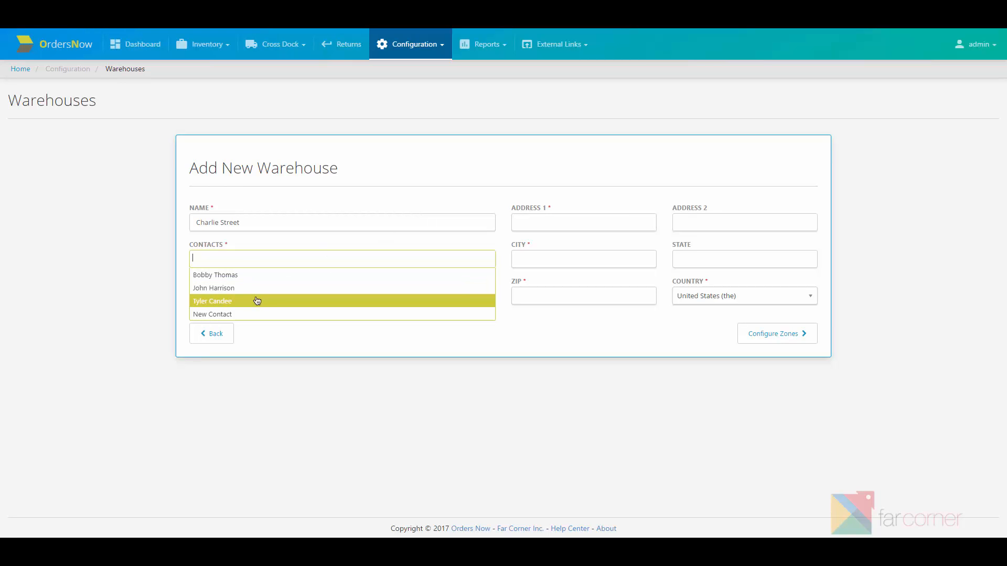
pyautogui.click(250, 301)
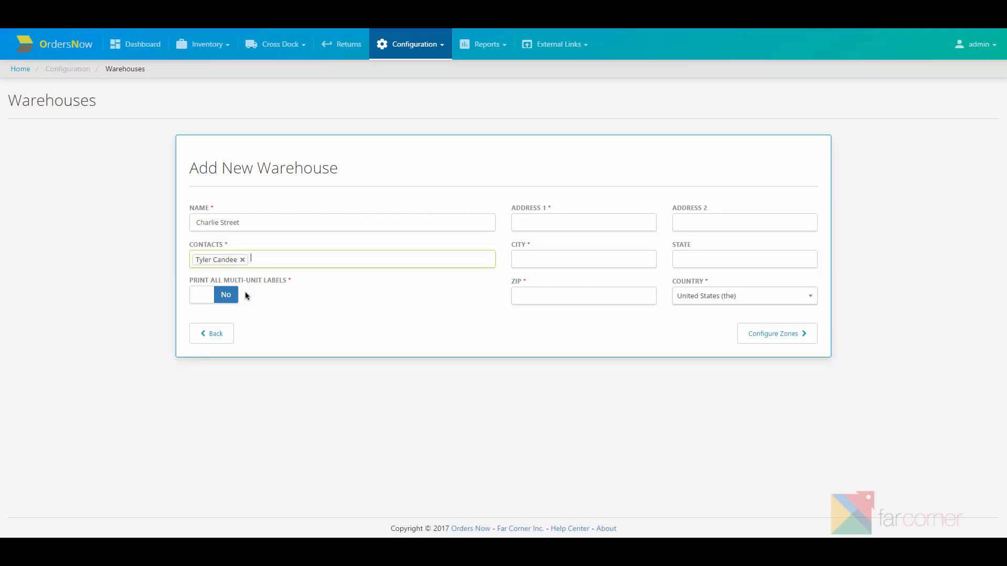
# - Enter the warehouse's street address in the Address 1 field
pyautogui.click(549, 227)
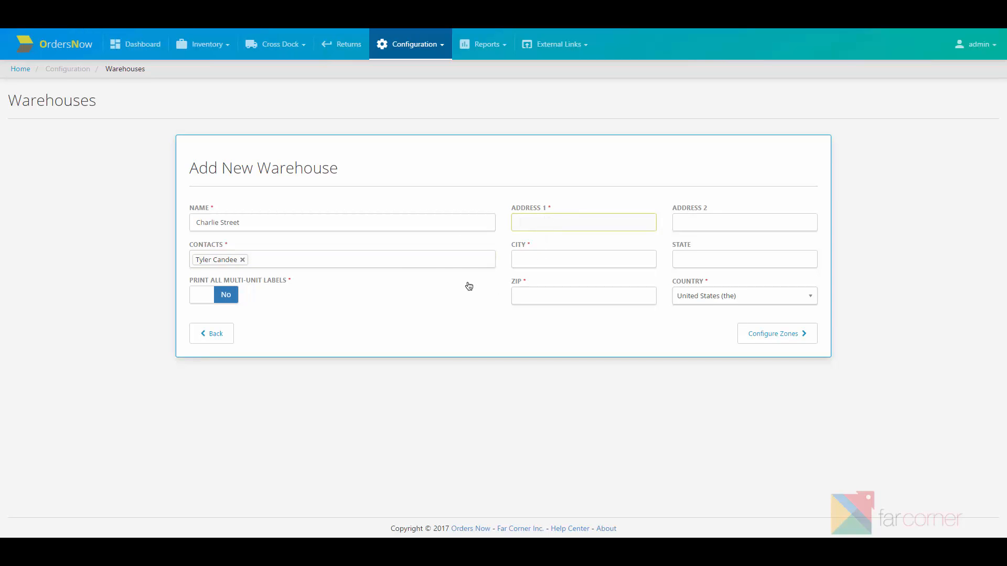
pyautogui.press('Tab')
pyautogui.press('Tab')
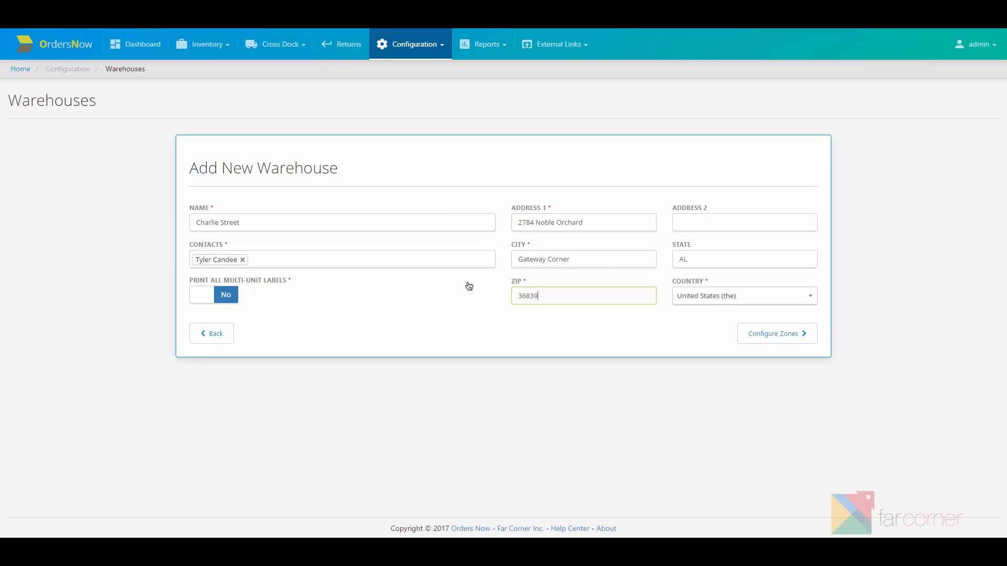
# - Finalize Charlie Street with no zones so it is saved to the warehouses list
pyautogui.click(780, 342)
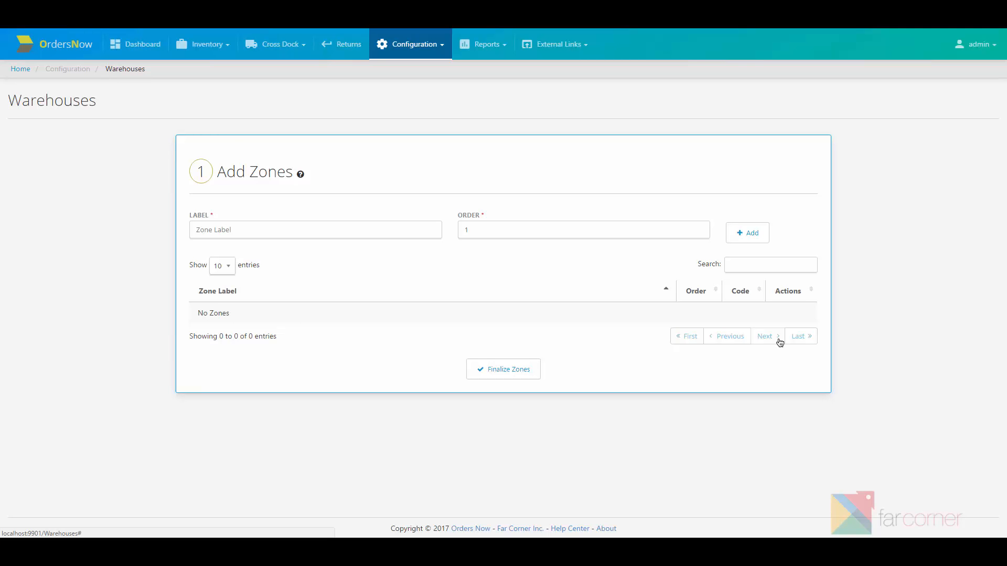
pyautogui.click(508, 370)
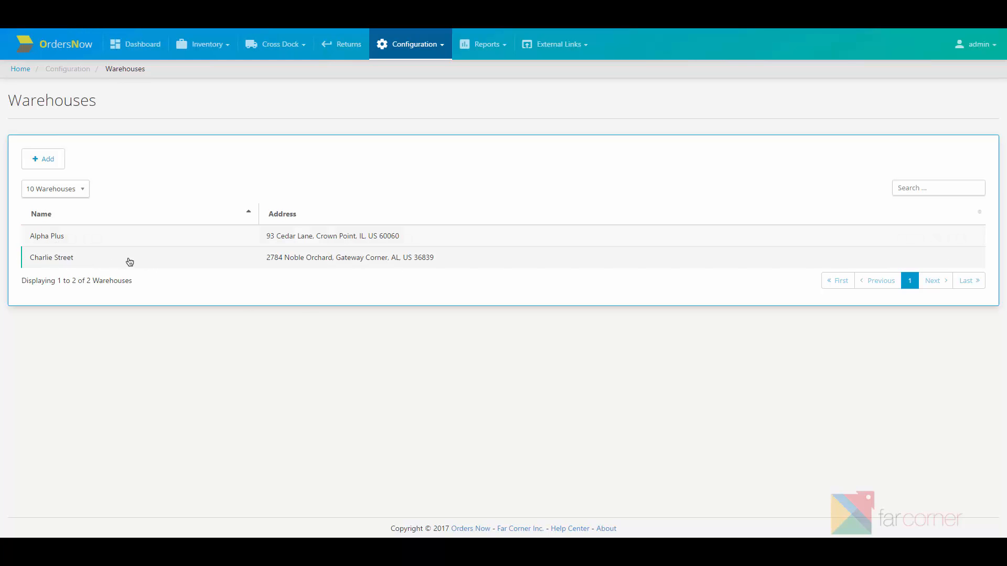
# - Set Automatically Pick Items to Yes for Charlie Street, update it, and reopen its details
pyautogui.click(168, 260)
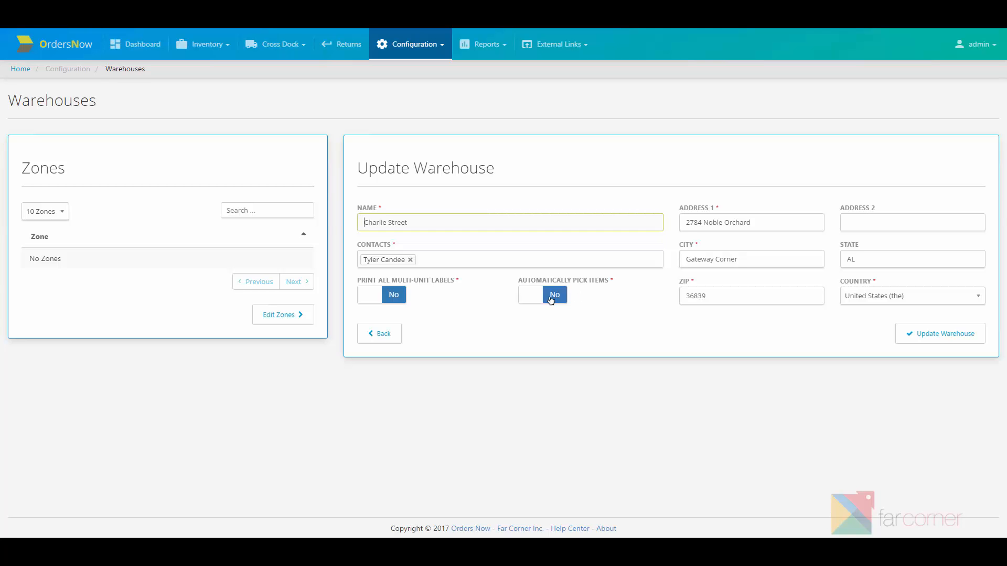
pyautogui.click(553, 294)
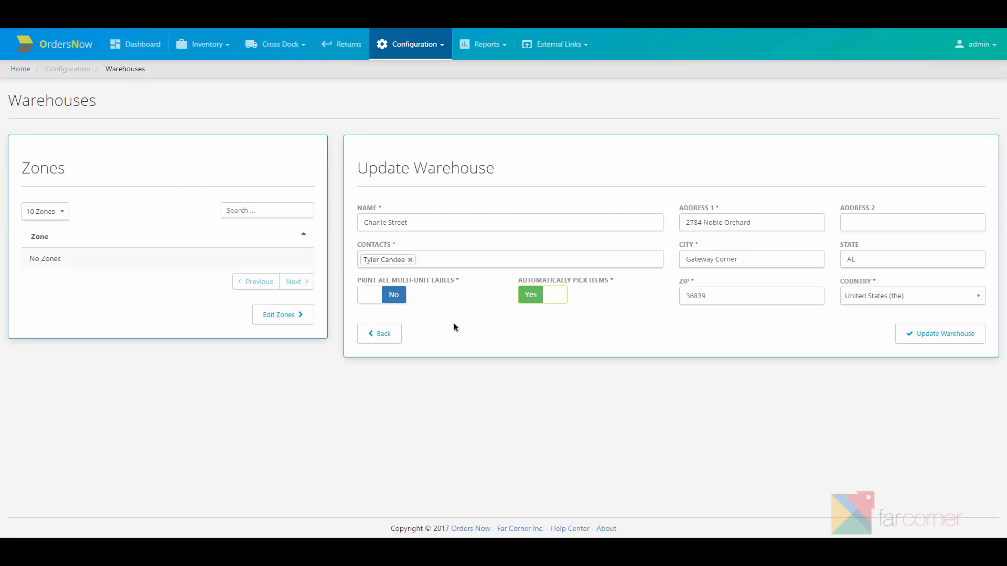
pyautogui.click(897, 336)
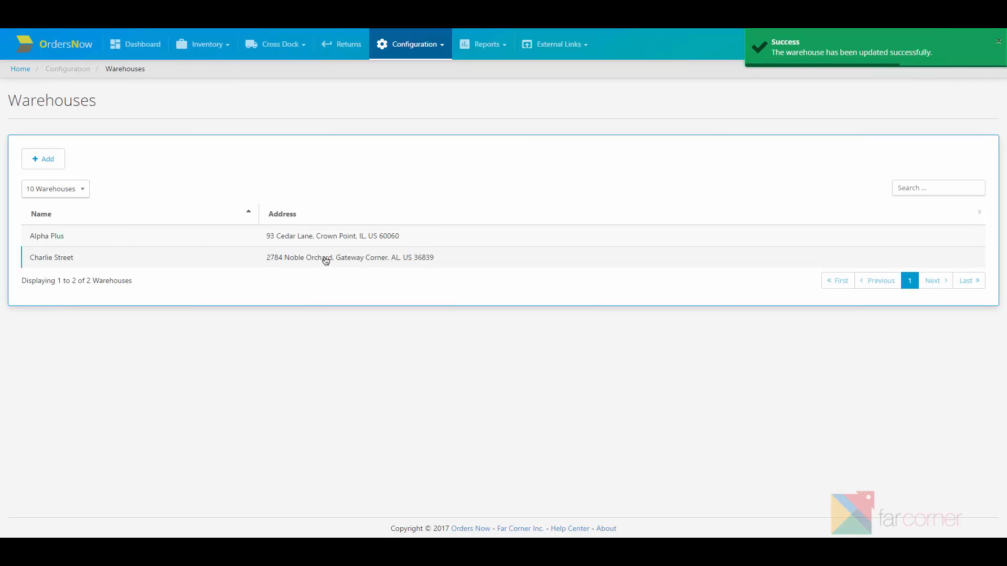
pyautogui.click(323, 257)
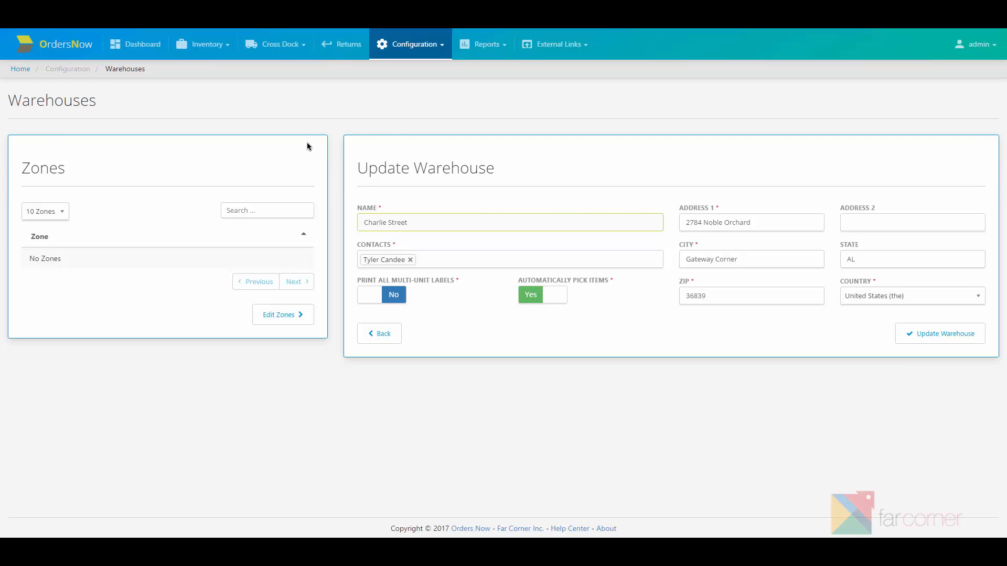
# - Create Charlie Street's first zone, labelled 'Zone 1'
pyautogui.click(268, 323)
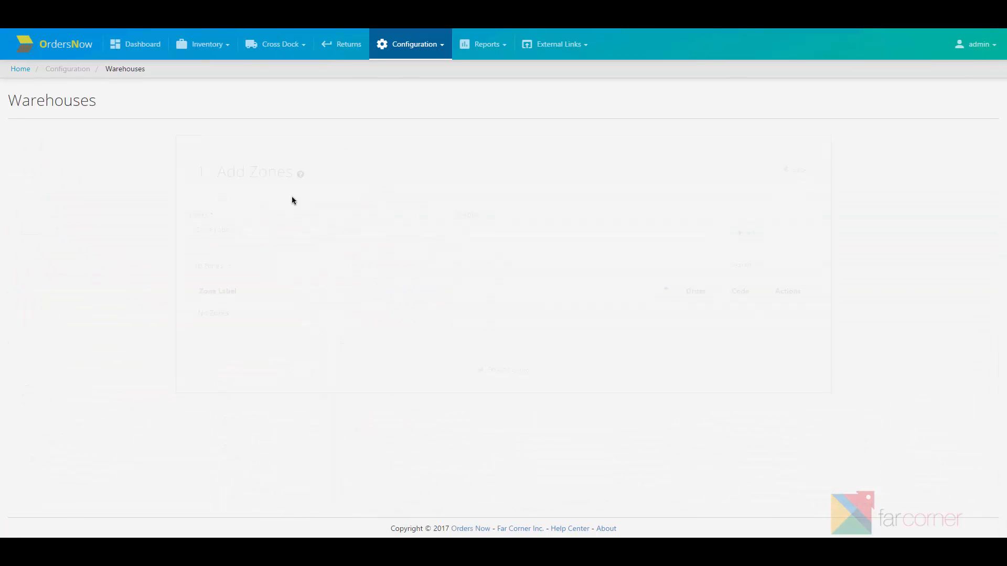
pyautogui.click(287, 230)
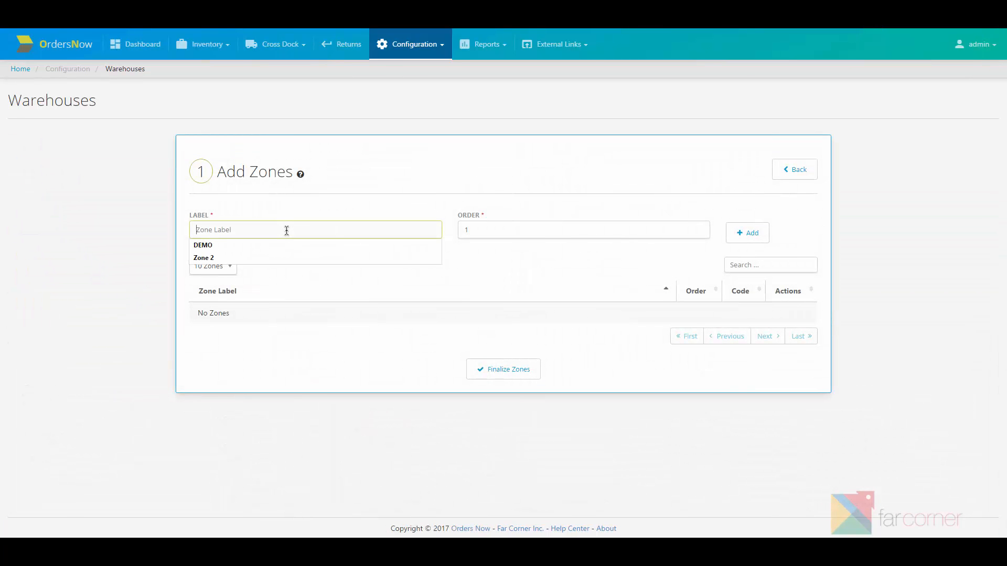
pyautogui.click(287, 231)
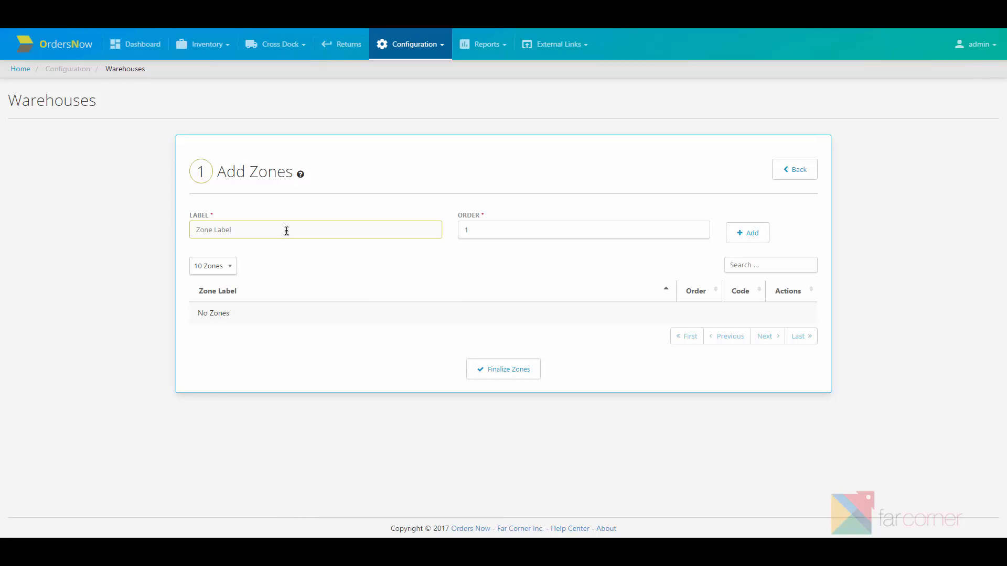
pyautogui.write('Zone 1')
pyautogui.press('Return')
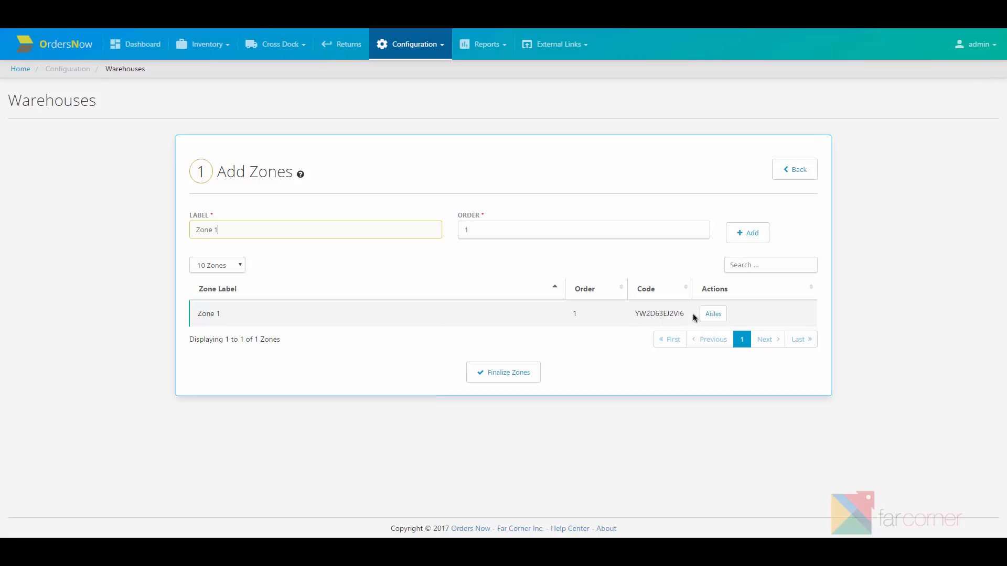
# - Add an aisle labelled 'Aisle 1' under Zone 1
pyautogui.click(712, 315)
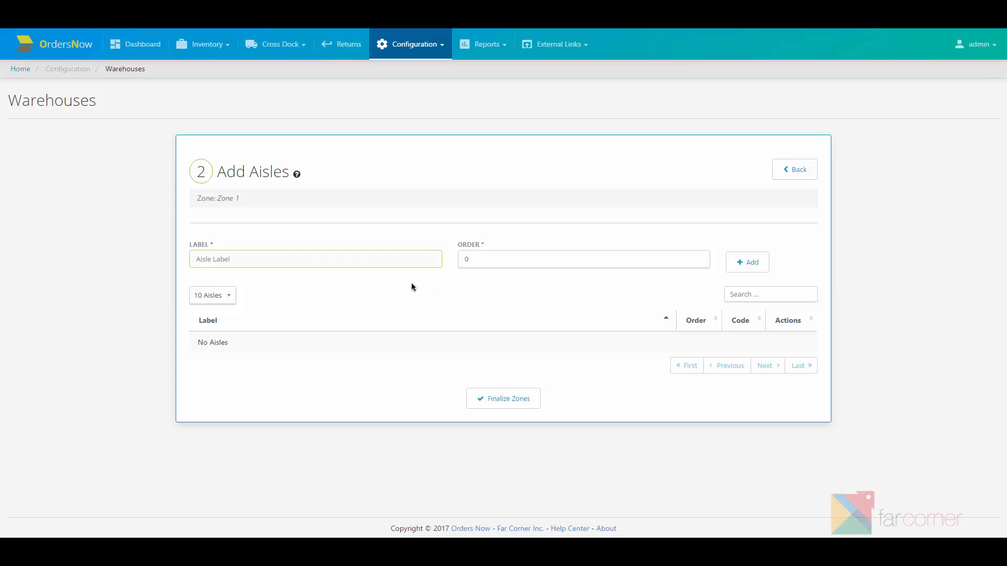
pyautogui.write('Aisle 1')
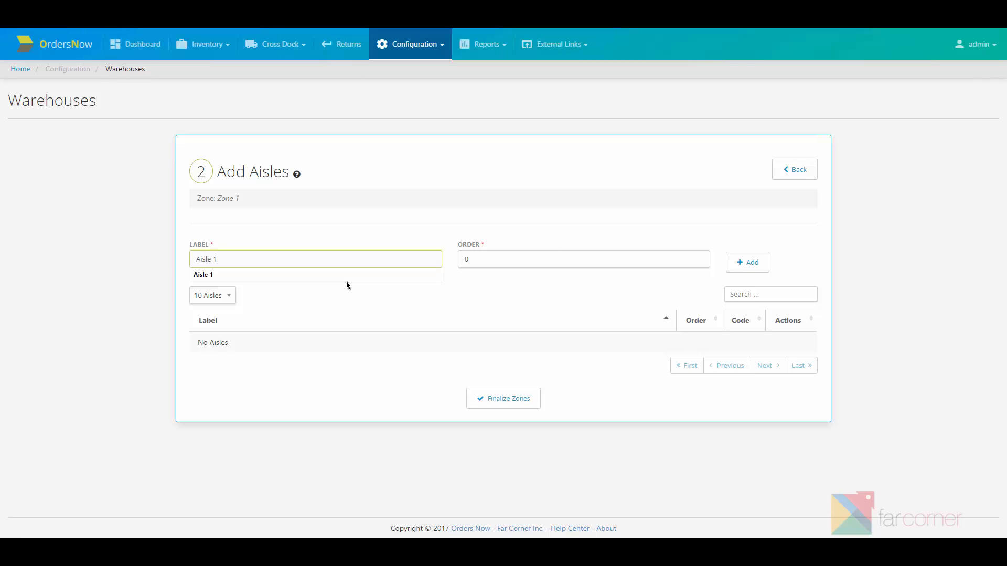
pyautogui.press('Return')
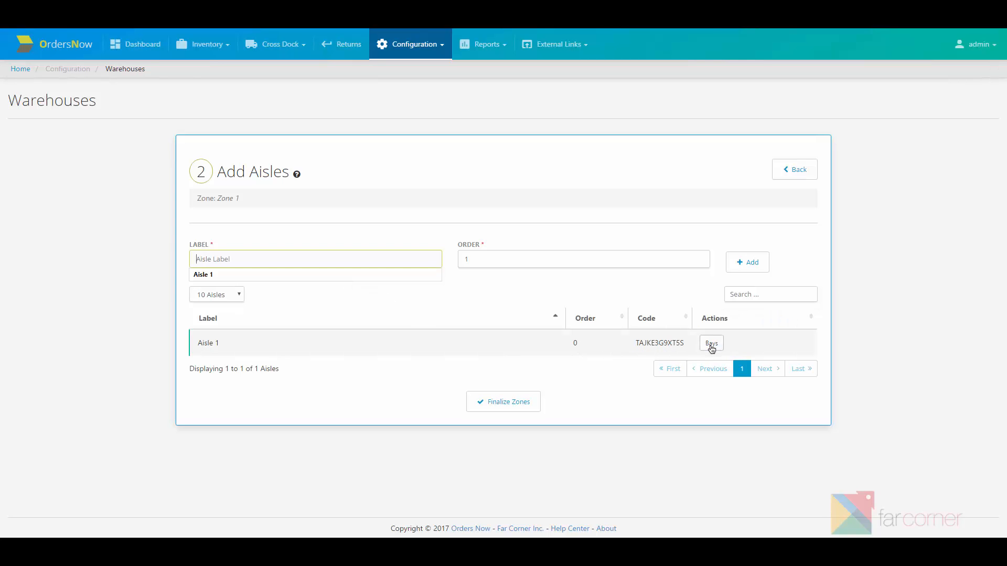
# - Add a bay labelled 'Bay 1' within Aisle 1
pyautogui.click(712, 343)
pyautogui.click(344, 257)
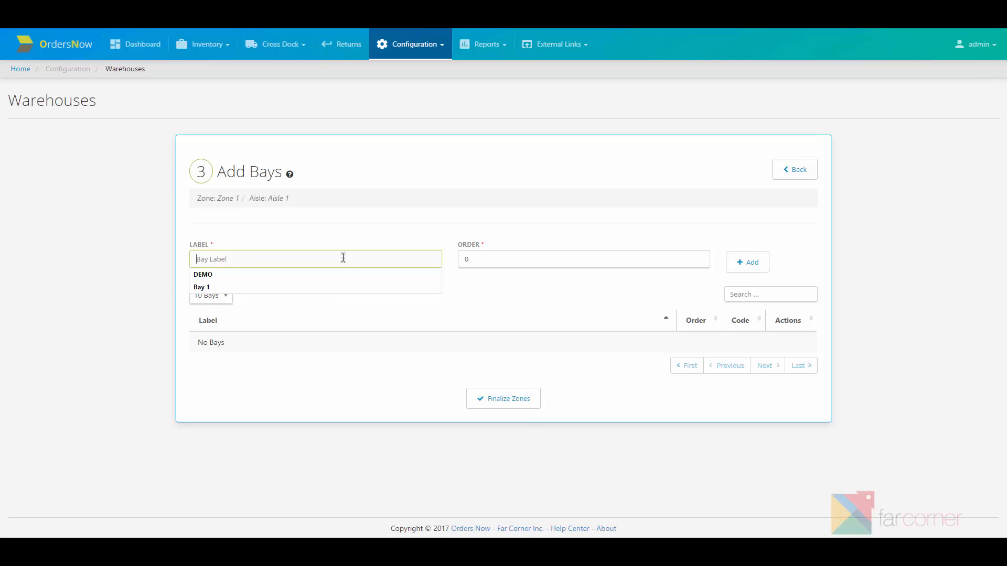
pyautogui.write('Bay 1')
pyautogui.press('Return')
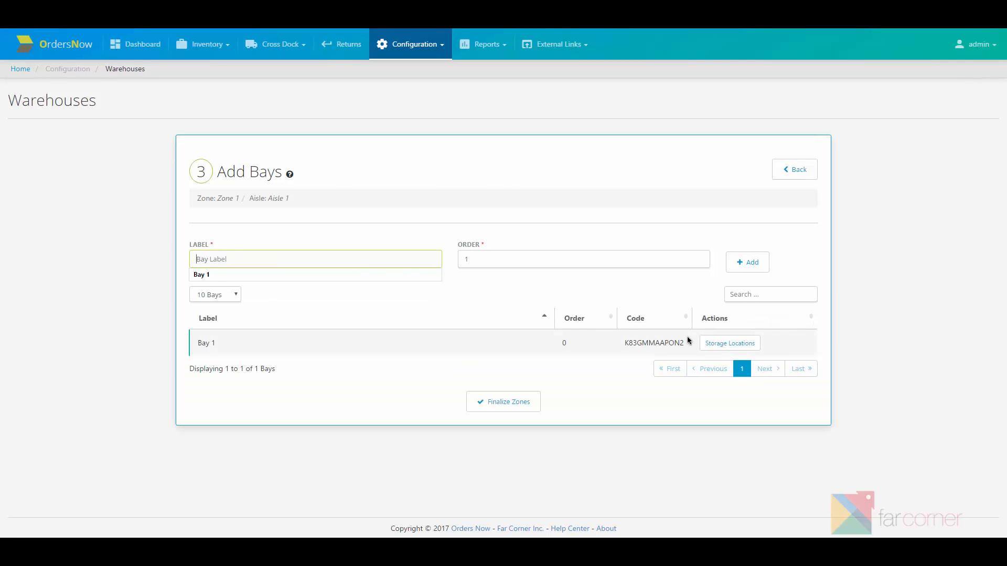
pyautogui.click(729, 343)
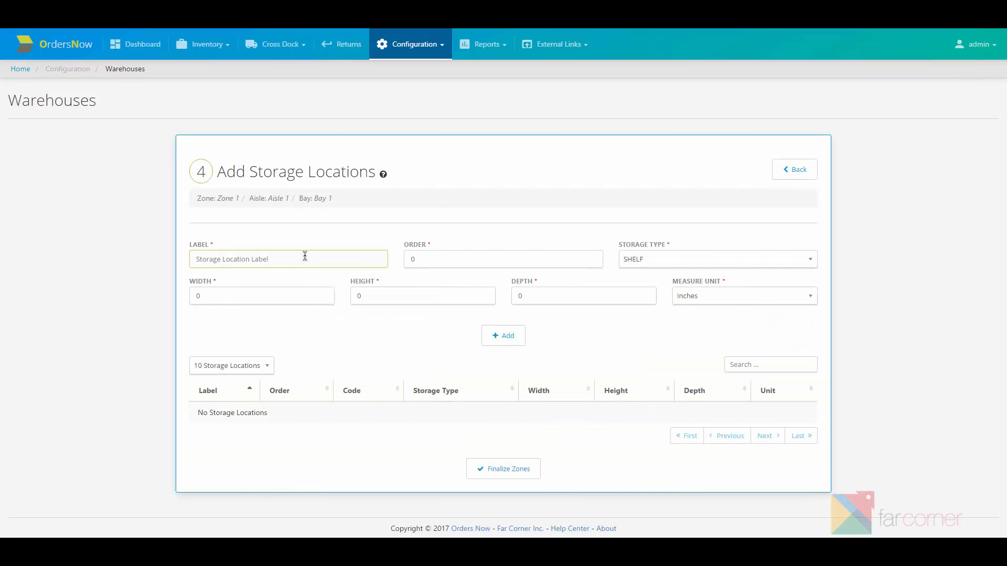
# - Add storage location 'SL-1' to Bay 1
pyautogui.click(305, 258)
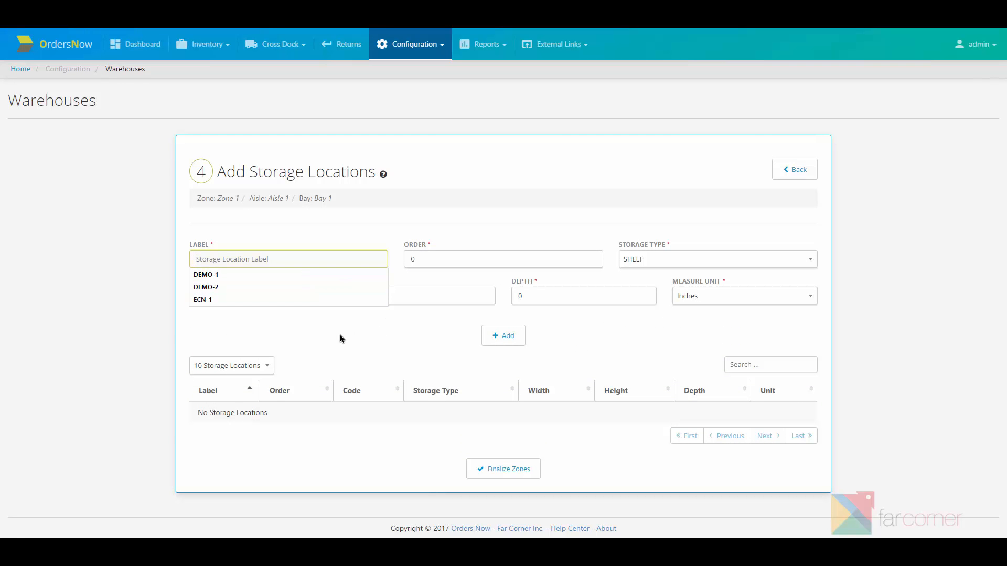
pyautogui.write('SL-')
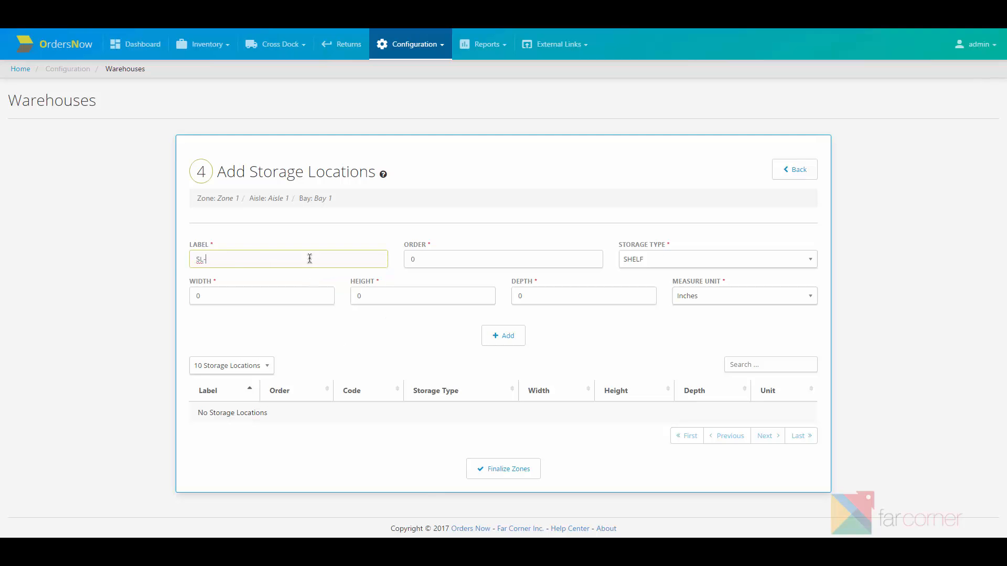
pyautogui.write('1')
pyautogui.press('Return')
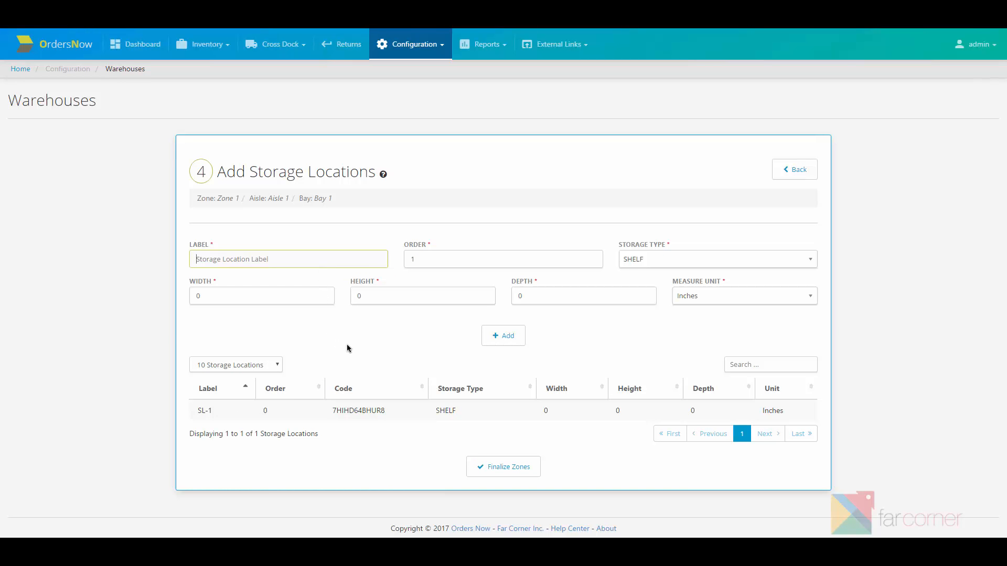
# - Finalize the Zone 1 > Aisle 1 > Bay 1 > SL-1 hierarchy and return to the warehouse page
pyautogui.doubleClick(360, 410)
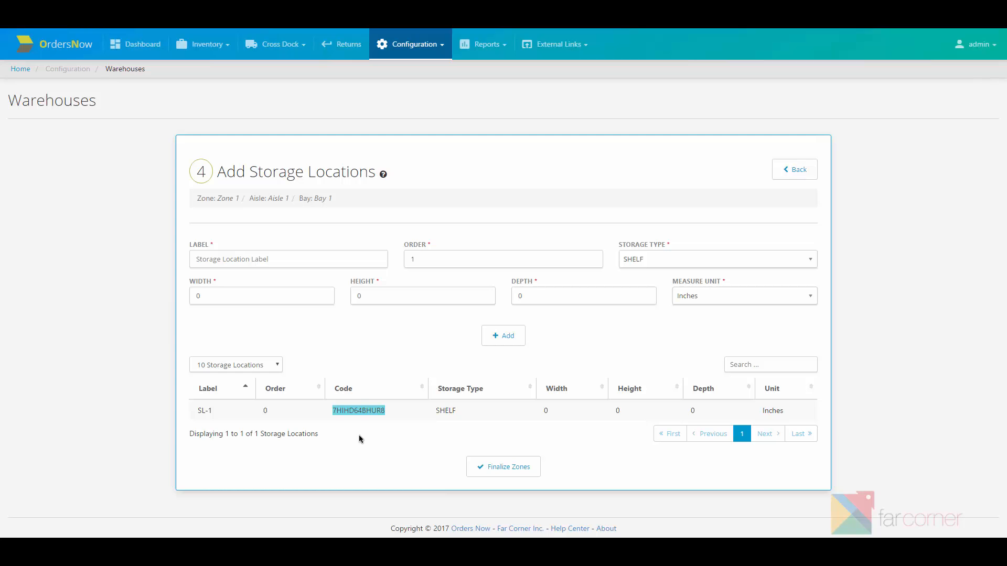
pyautogui.click(359, 438)
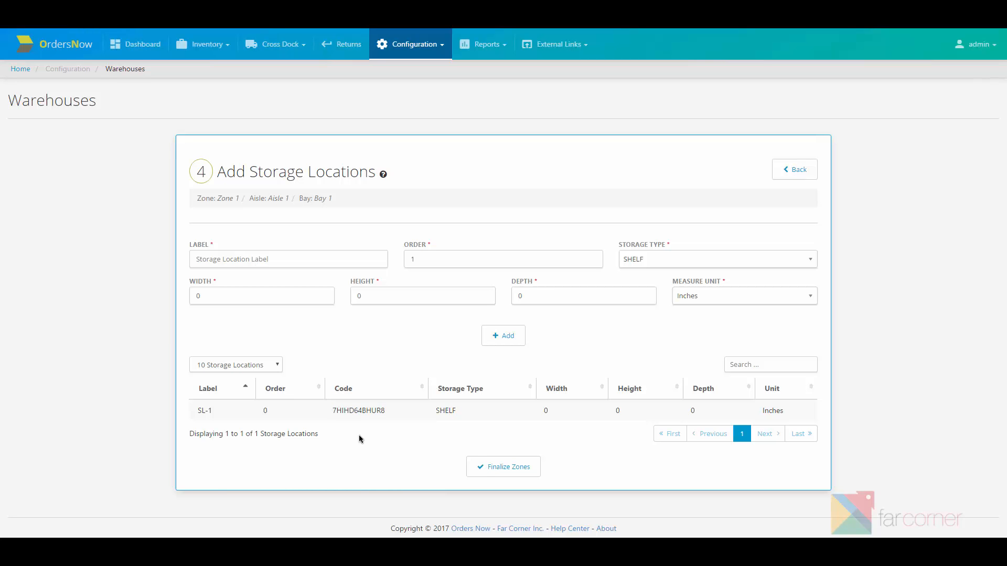
pyautogui.click(486, 471)
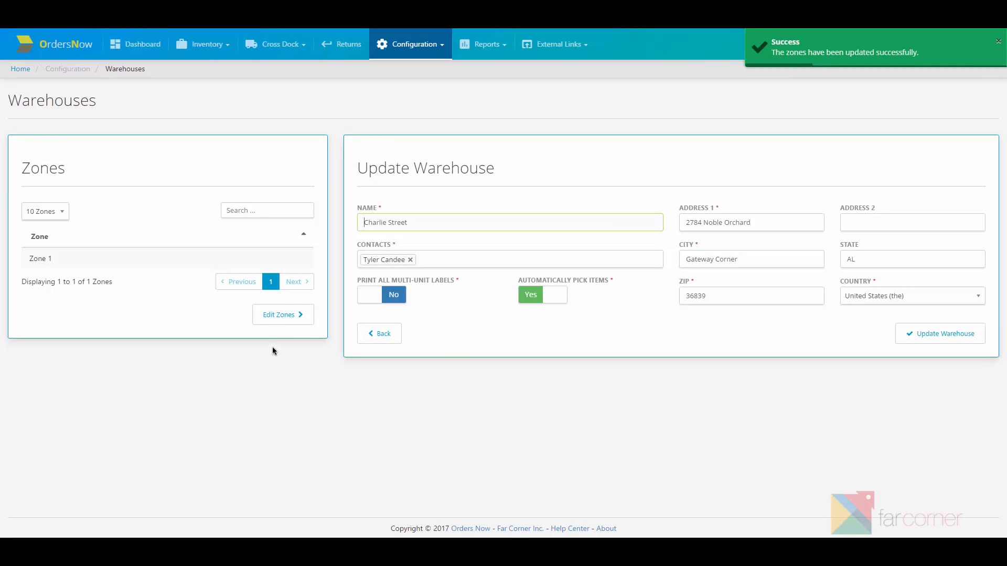
pyautogui.click(384, 334)
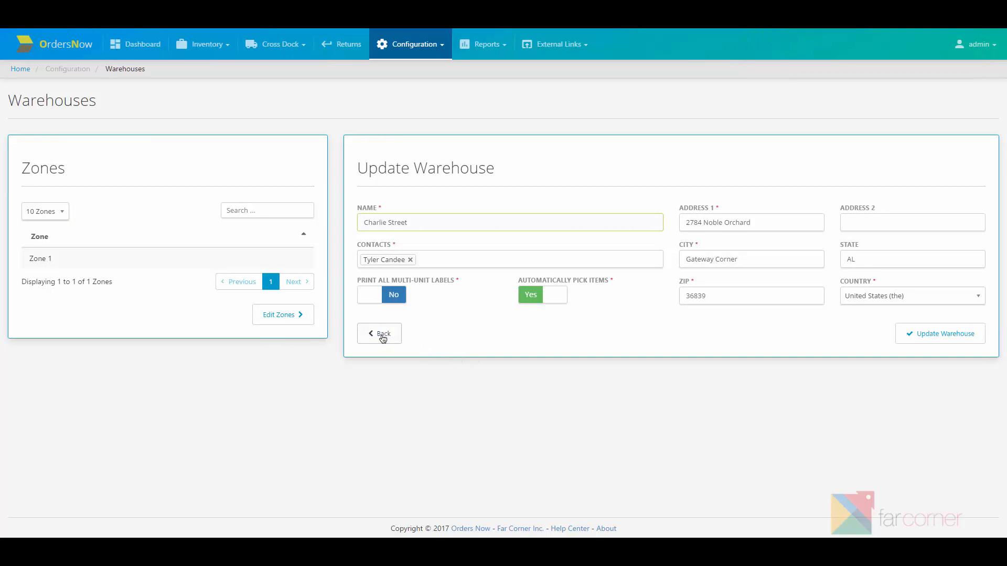